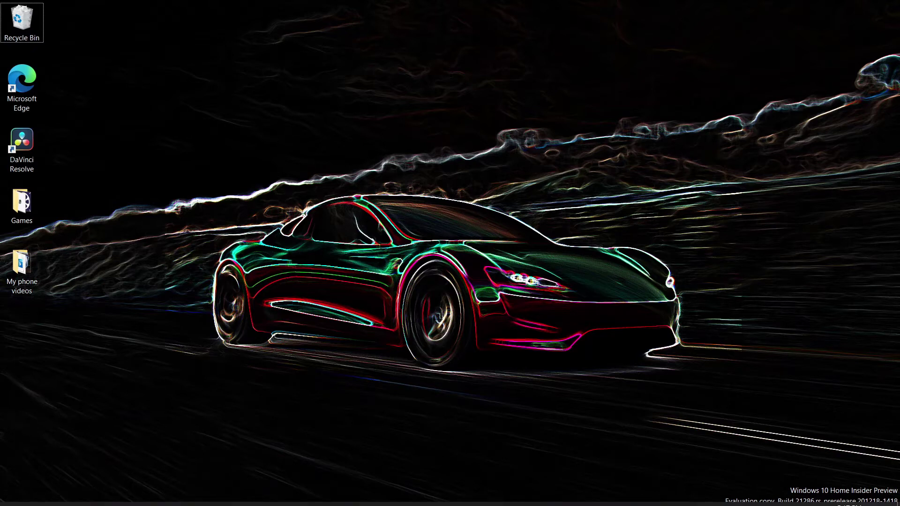
# Switch Steam to Big Picture Mode and open Settings from the top-bar gear icon.
pyautogui.moveTo(314, 486)
pyautogui.click(246, 494)
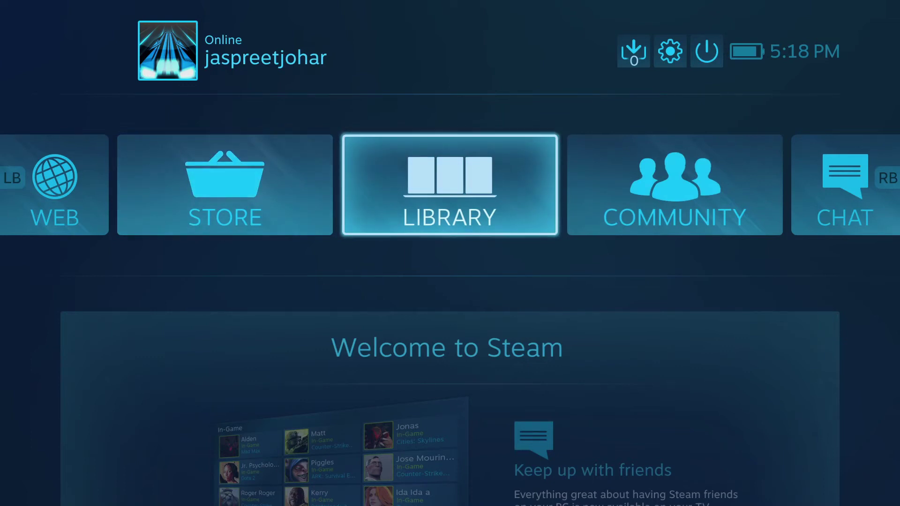
pyautogui.press('Up')
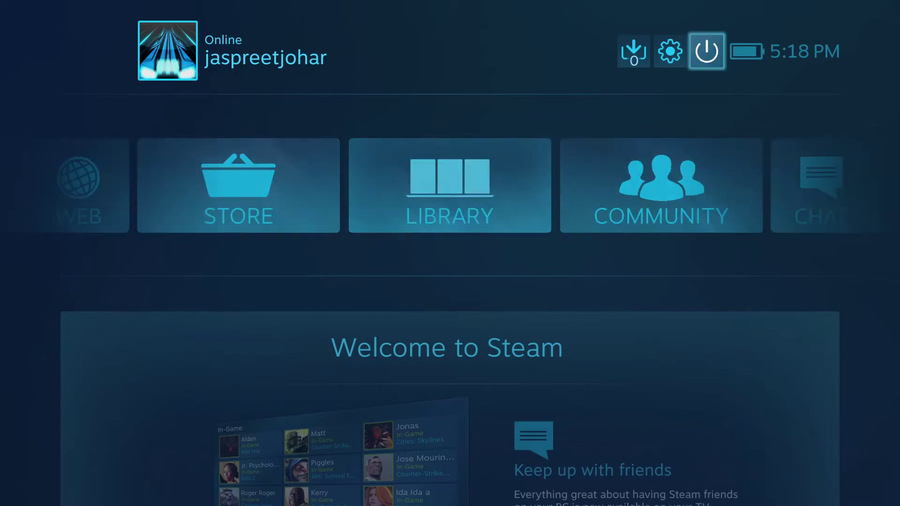
pyautogui.press('Down')
pyautogui.press('Down')
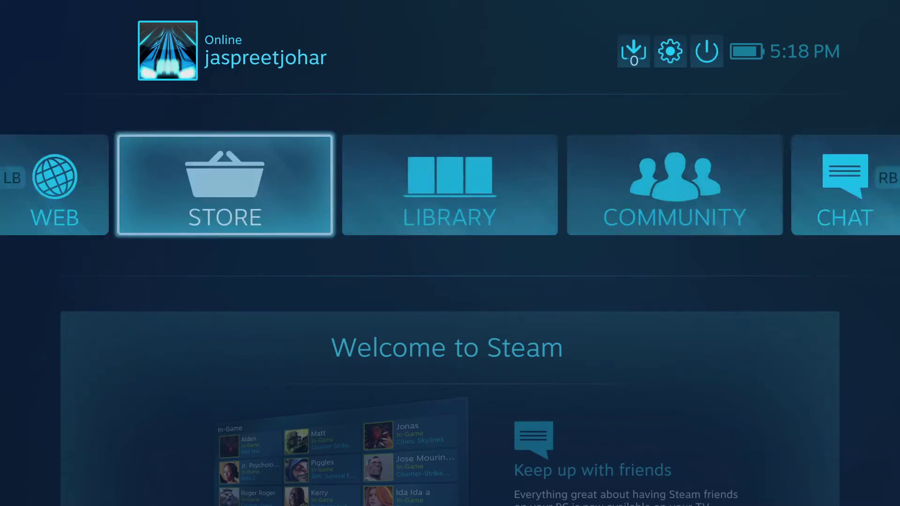
pyautogui.press('Up')
pyautogui.press('Up')
pyautogui.press('Left')
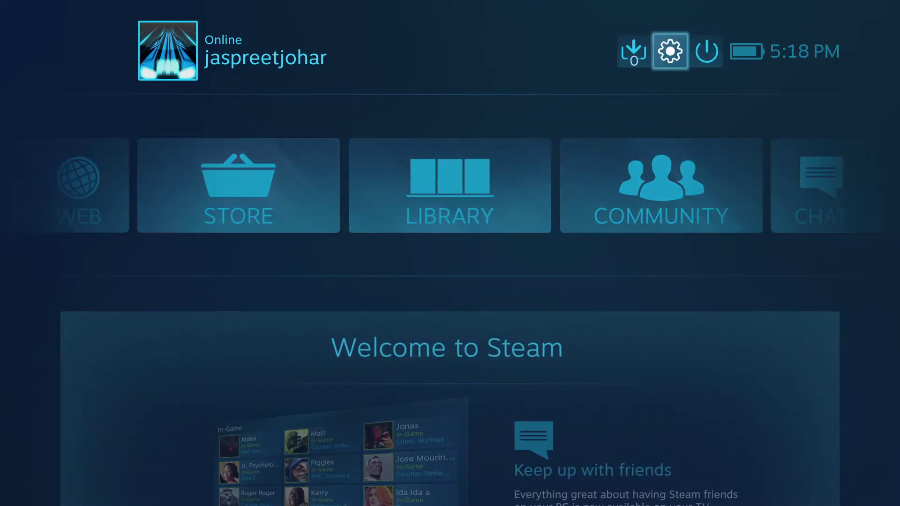
pyautogui.press('Return')
# Open Controller Settings from the Controller category of Settings.
pyautogui.press('Down')
pyautogui.press('Down')
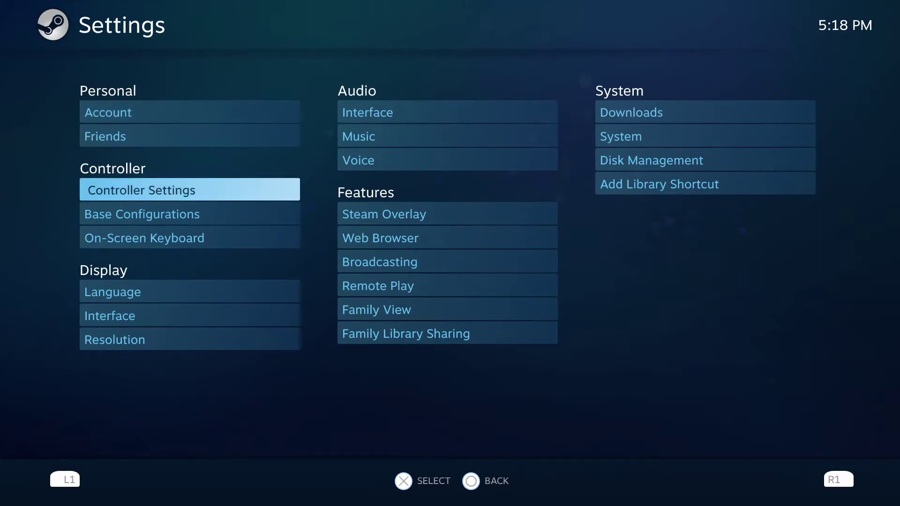
pyautogui.press('Down')
pyautogui.press('Down')
pyautogui.press('Up')
pyautogui.press('Up')
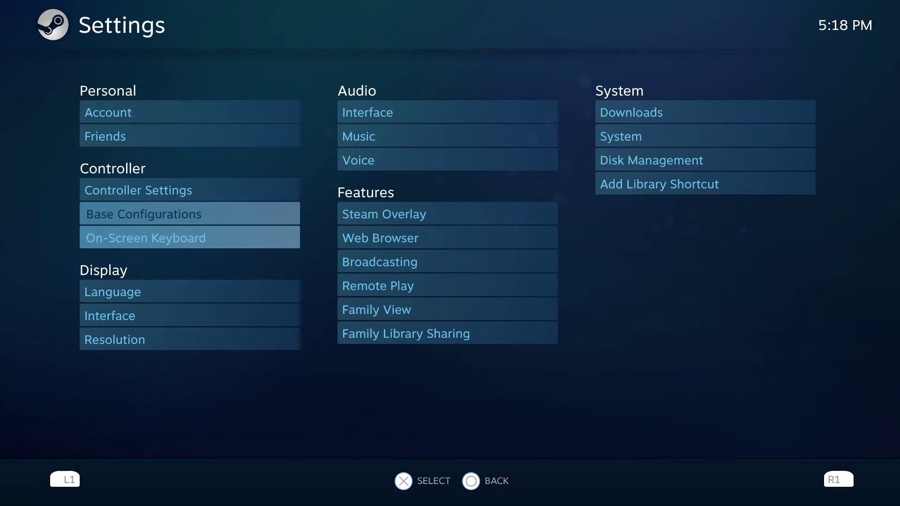
pyautogui.press('Return')
# Move past PlayStation Configuration Support and the shutdown time to the detected PlayStation 5 Controller.
pyautogui.press('Down')
pyautogui.press('Down')
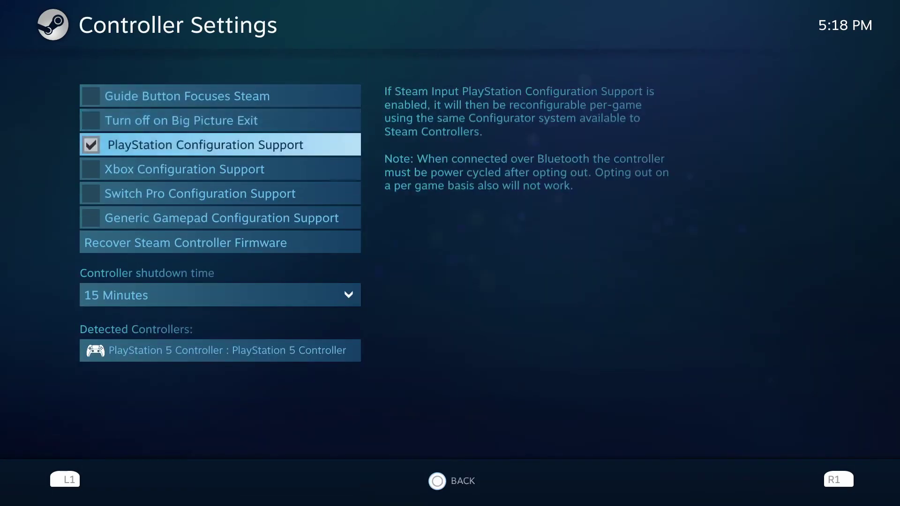
pyautogui.press('Up')
pyautogui.press('Up')
pyautogui.press('Down')
pyautogui.press('Down')
pyautogui.press('Down')
pyautogui.press('Down')
pyautogui.press('Down')
pyautogui.press('Down')
pyautogui.press('Down')
pyautogui.press('Down')
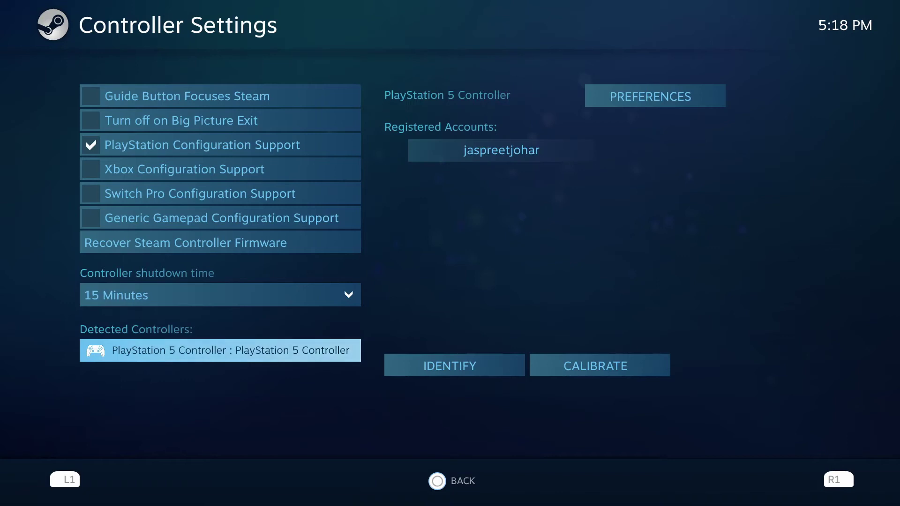
pyautogui.press('Up')
pyautogui.press('Down')
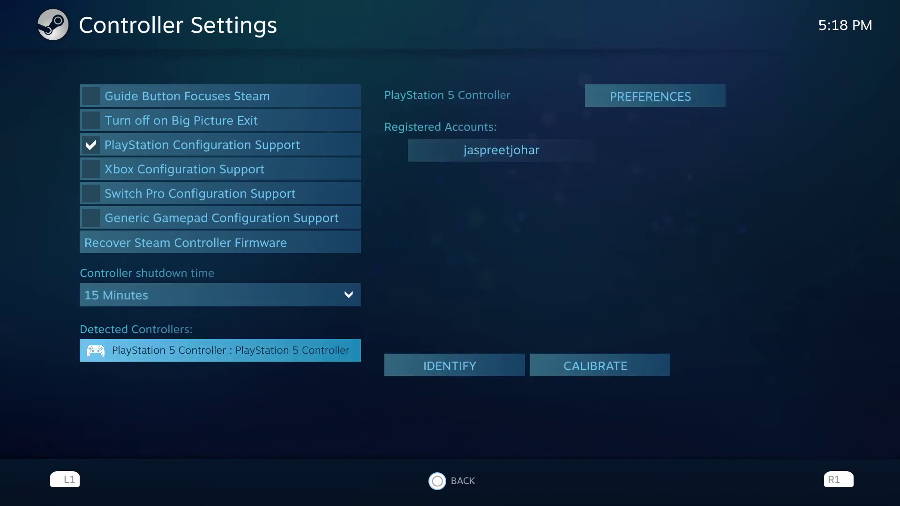
# Open PREFERENCES for the PlayStation 5 Controller to personalize it.
pyautogui.press('Up')
pyautogui.press('Down')
pyautogui.press('Right')
pyautogui.press('Return')
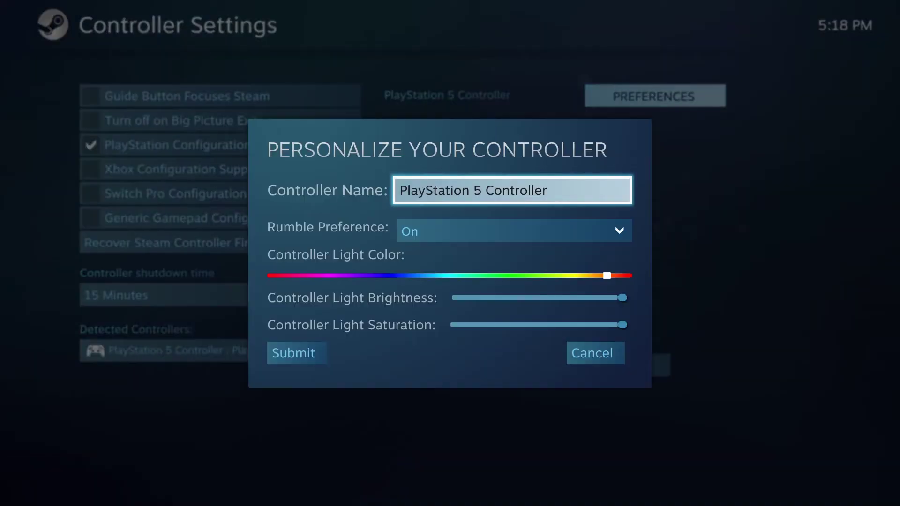
# Nudge the Light Color and Light Saturation sliders left and submit the personalization.
pyautogui.press('Down')
pyautogui.press('Down')
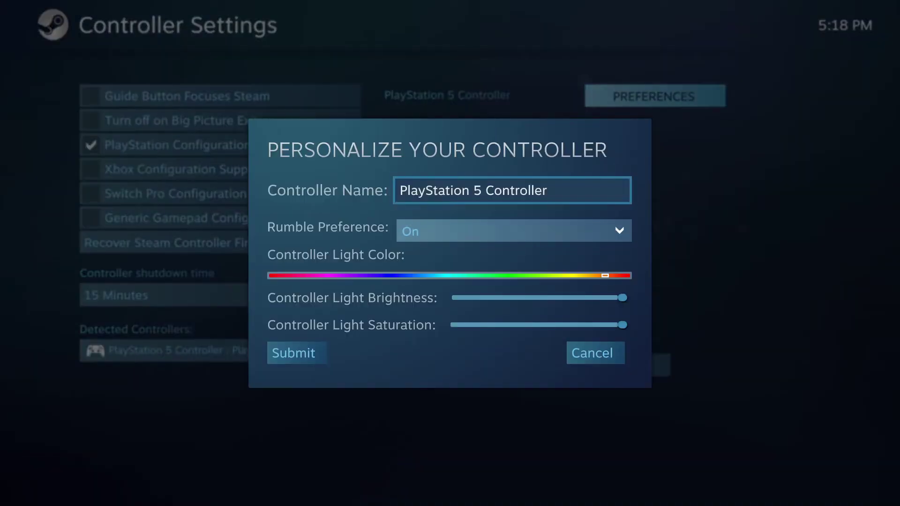
pyautogui.press('Left')
pyautogui.press('Down')
pyautogui.press('Down')
pyautogui.press('Left')
pyautogui.press('Down')
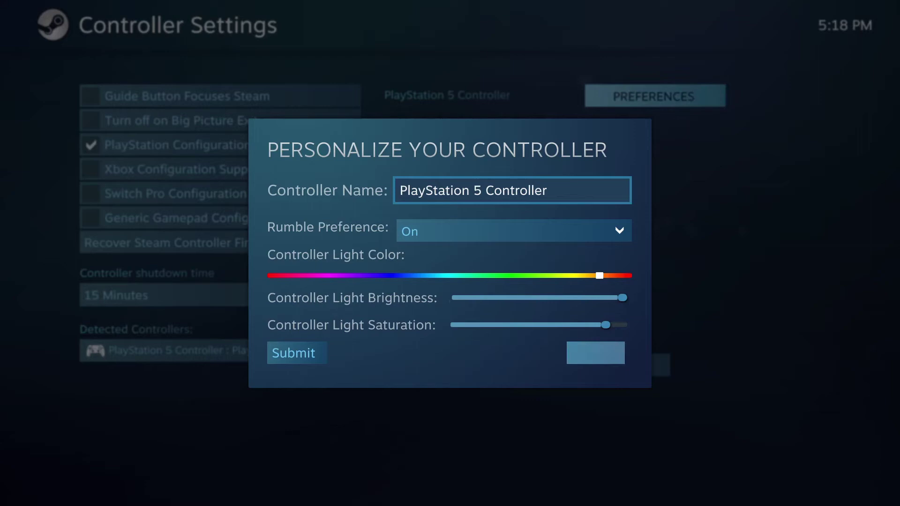
pyautogui.press('Left')
pyautogui.press('Return')
# Move back up past Generic Gamepad support to PlayStation Configuration Support.
pyautogui.press('Left')
pyautogui.press('Up')
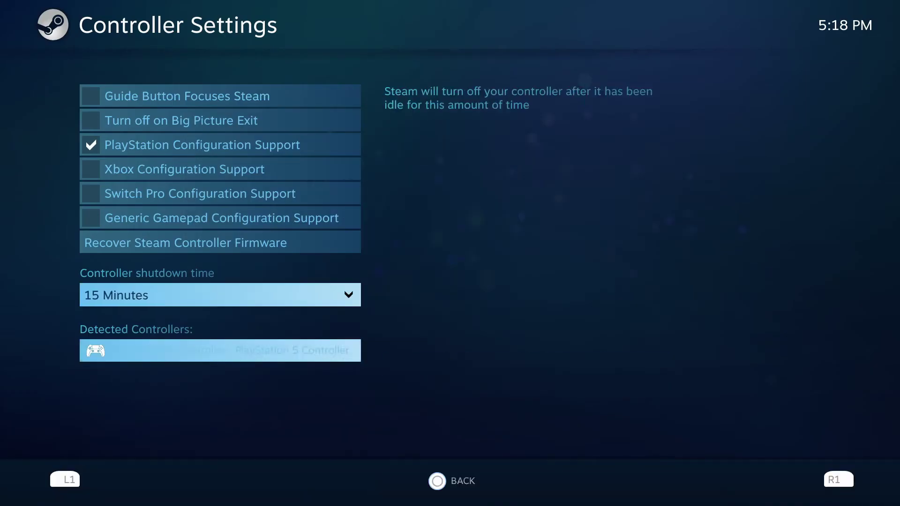
pyautogui.press('Up')
pyautogui.press('Up')
pyautogui.press('Up')
pyautogui.press('Up')
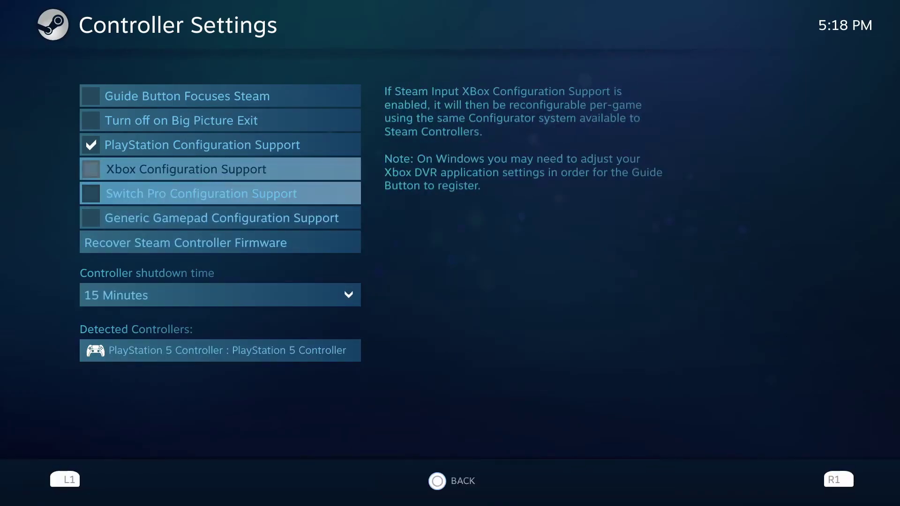
pyautogui.press('Up')
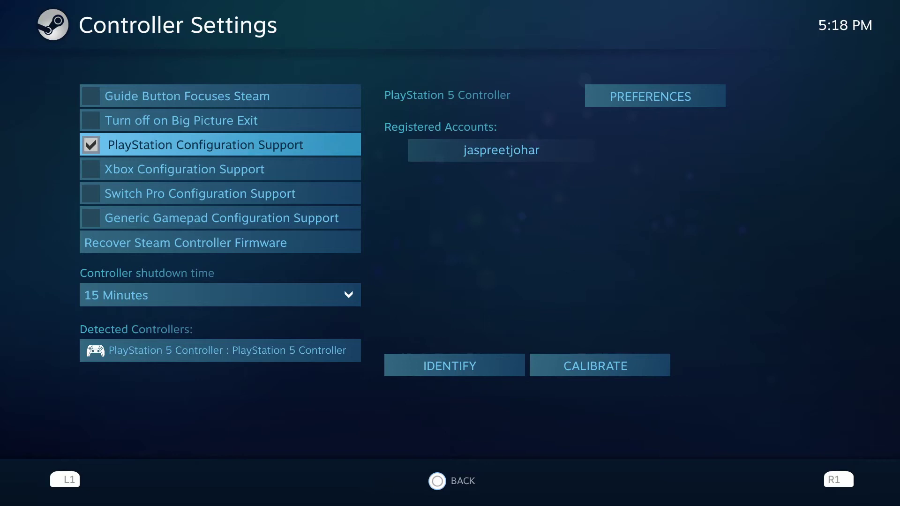
pyautogui.press('Return')
pyautogui.press('Down')
pyautogui.press('Down')
pyautogui.press('Up')
pyautogui.press('Up')
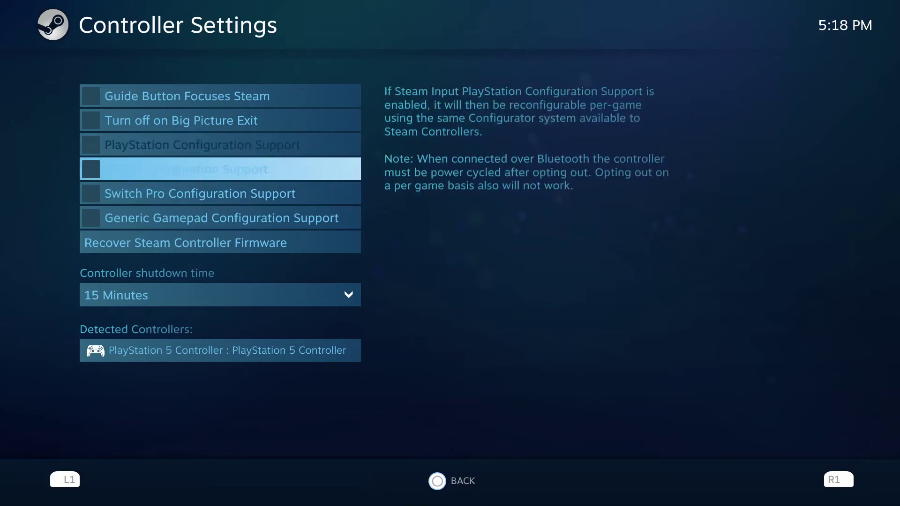
pyautogui.press('Return')
pyautogui.press('Down')
pyautogui.press('Down')
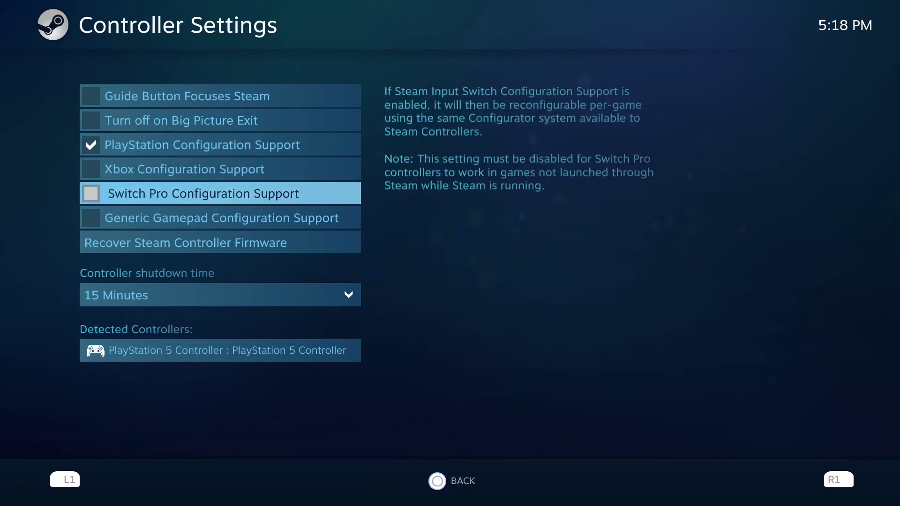
pyautogui.press('Up')
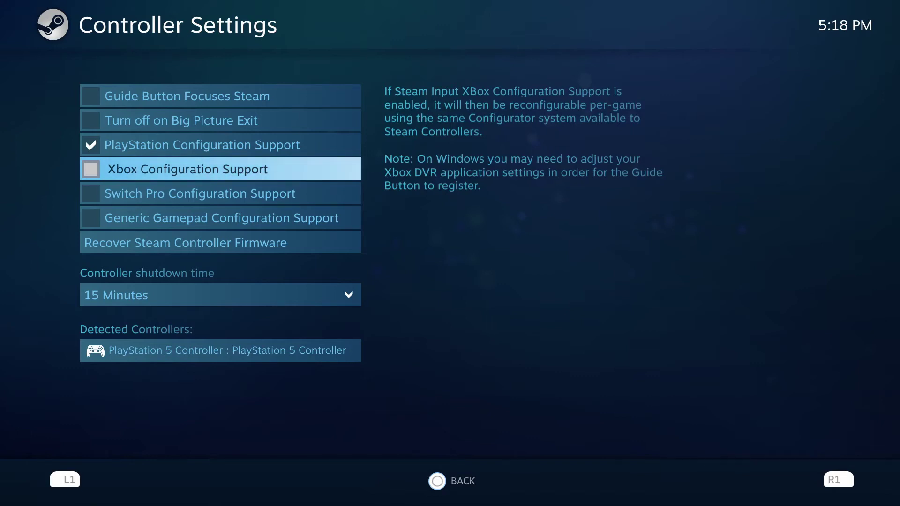
pyautogui.press('Down')
pyautogui.press('Down')
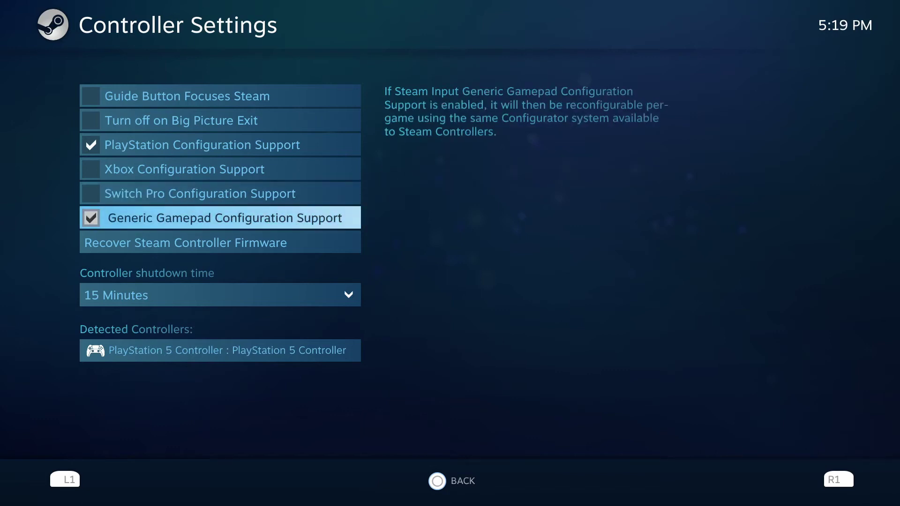
pyautogui.press('Return')
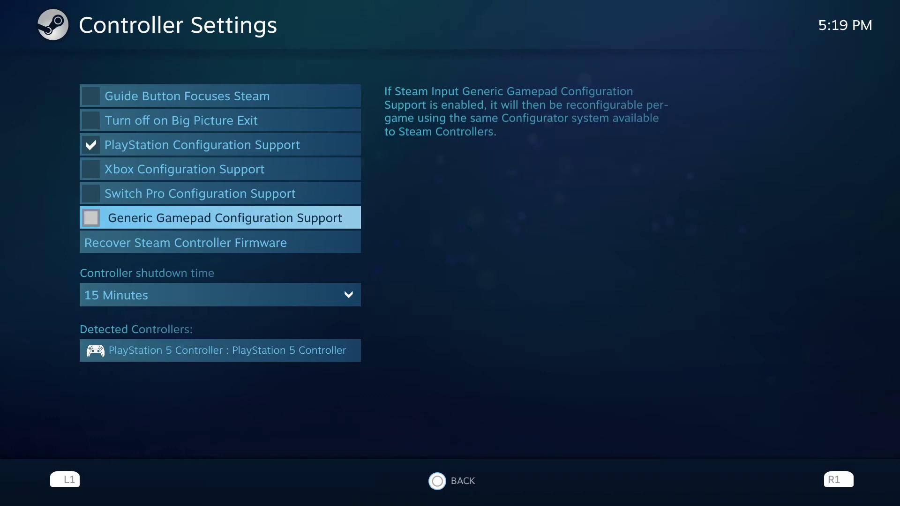
pyautogui.press('Down')
pyautogui.press('Down')
pyautogui.press('Down')
pyautogui.press('Right')
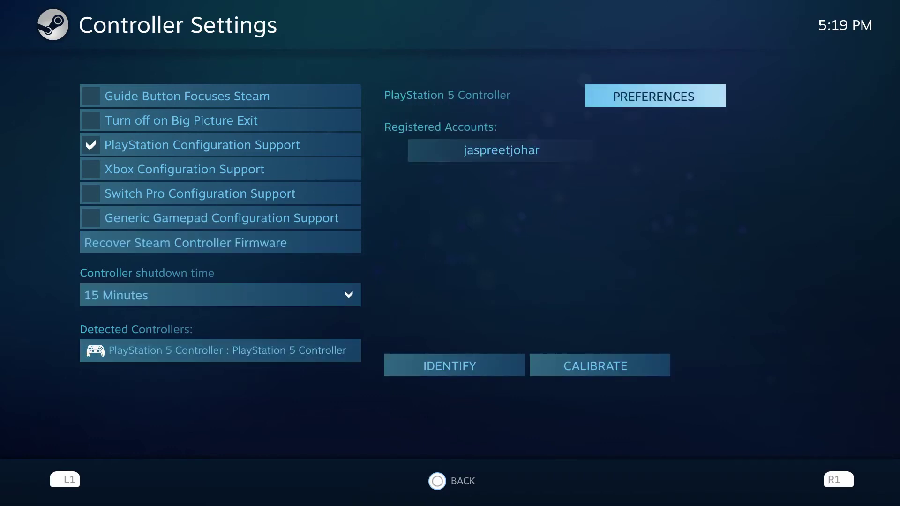
pyautogui.press('Down')
pyautogui.press('Down')
# Open Controller Calibration and close it with OK, leaving it unchanged.
pyautogui.press('Right')
pyautogui.press('Return')
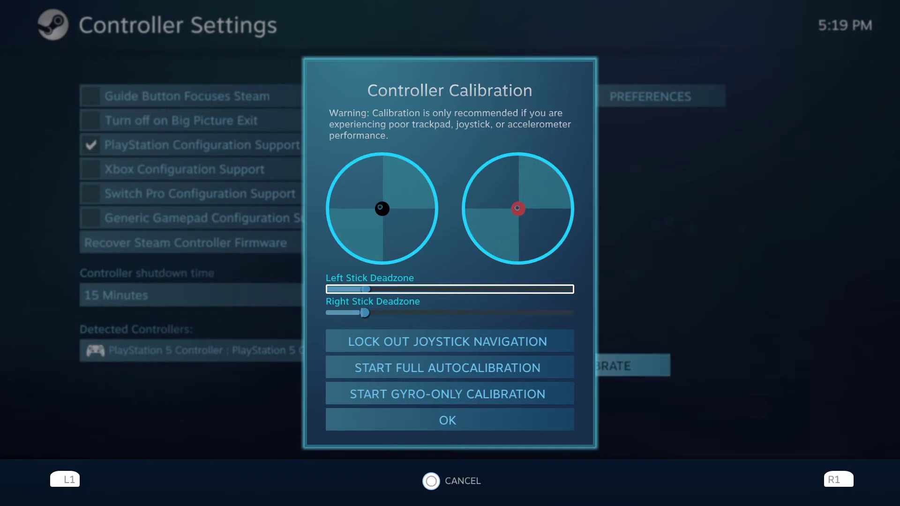
pyautogui.press('Down')
pyautogui.press('Down')
pyautogui.press('Down')
pyautogui.press('Down')
pyautogui.press('Down')
pyautogui.press('Return')
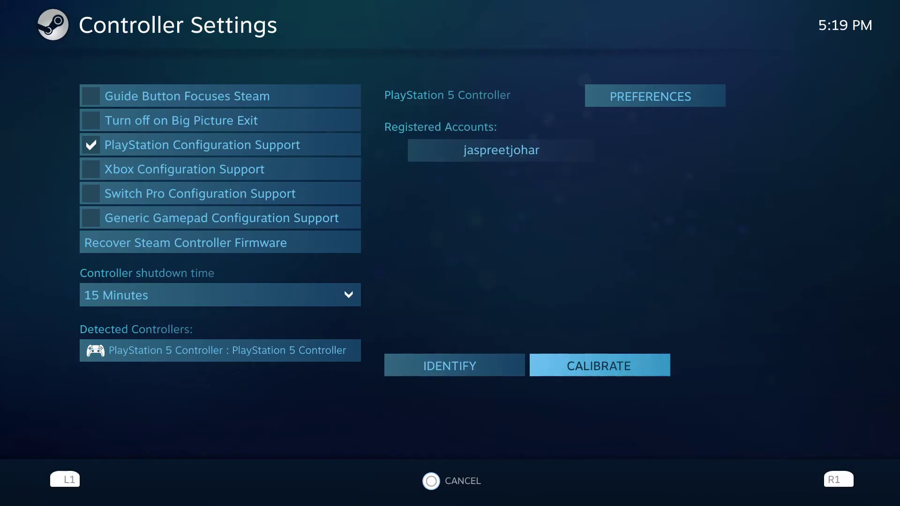
# Open Personalize Your Controller and close it with Submit, without changes.
pyautogui.press('Left')
pyautogui.press('Up')
pyautogui.press('Up')
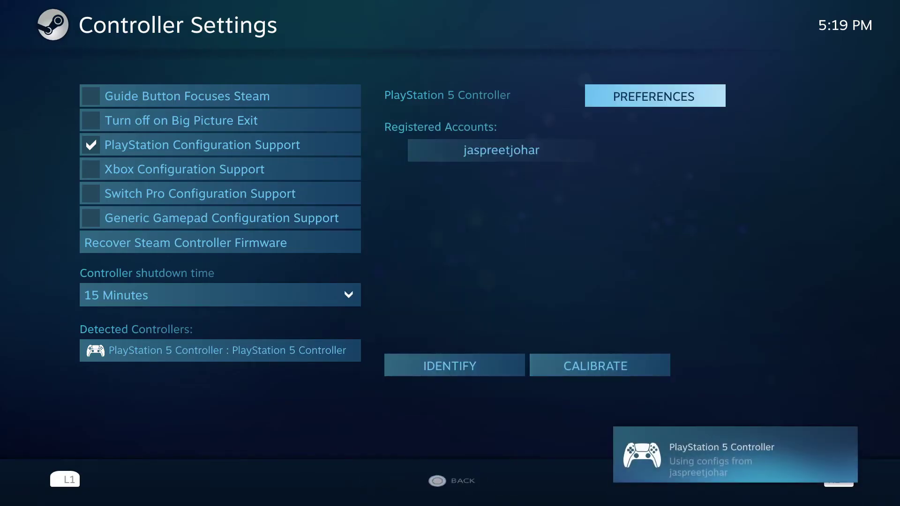
pyautogui.press('Return')
pyautogui.press('Down')
pyautogui.press('Down')
pyautogui.press('Down')
pyautogui.press('Down')
pyautogui.press('Down')
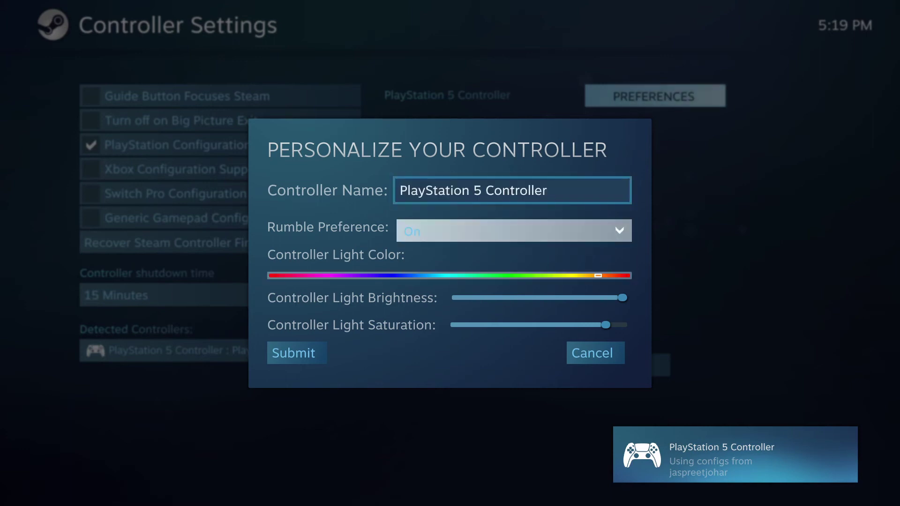
pyautogui.press('Left')
pyautogui.press('Return')
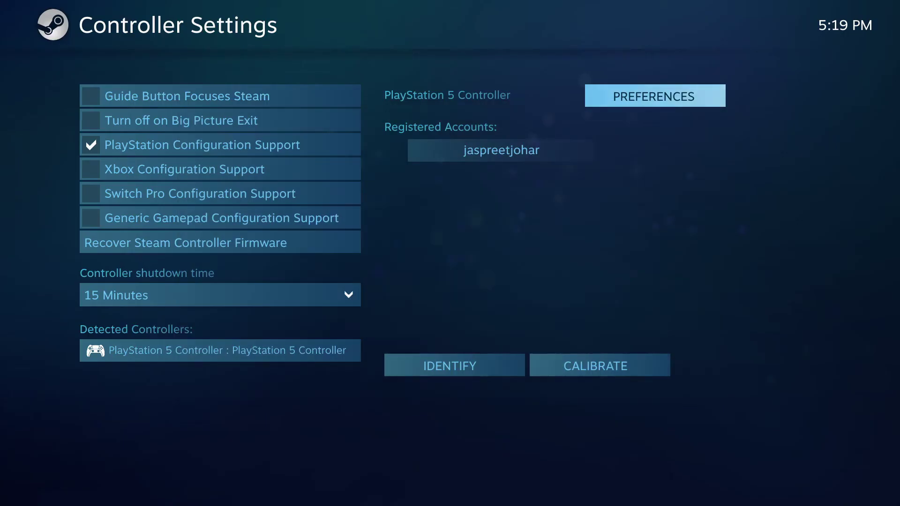
# Review the controller support checkboxes, keeping PlayStation Configuration Support checked, then return home.
pyautogui.press('Left')
pyautogui.press('Up')
pyautogui.press('Up')
pyautogui.press('Up')
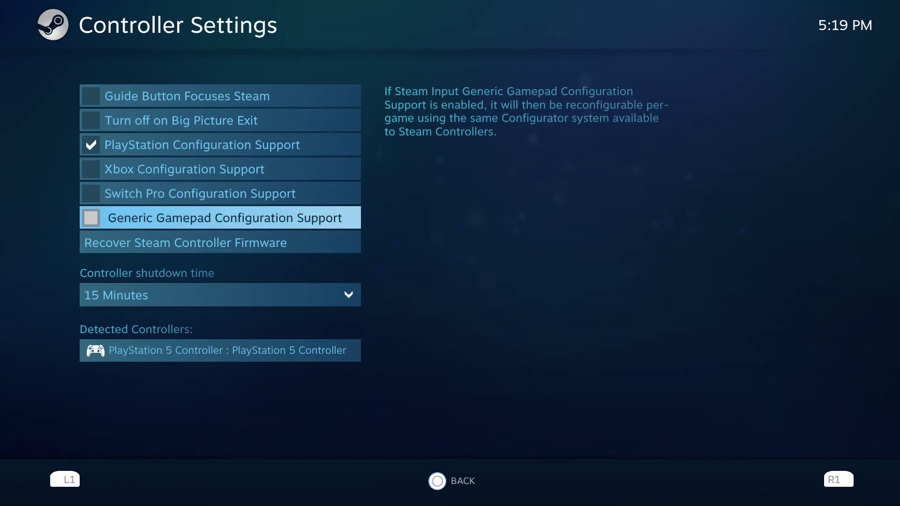
pyautogui.press('Up')
pyautogui.press('Up')
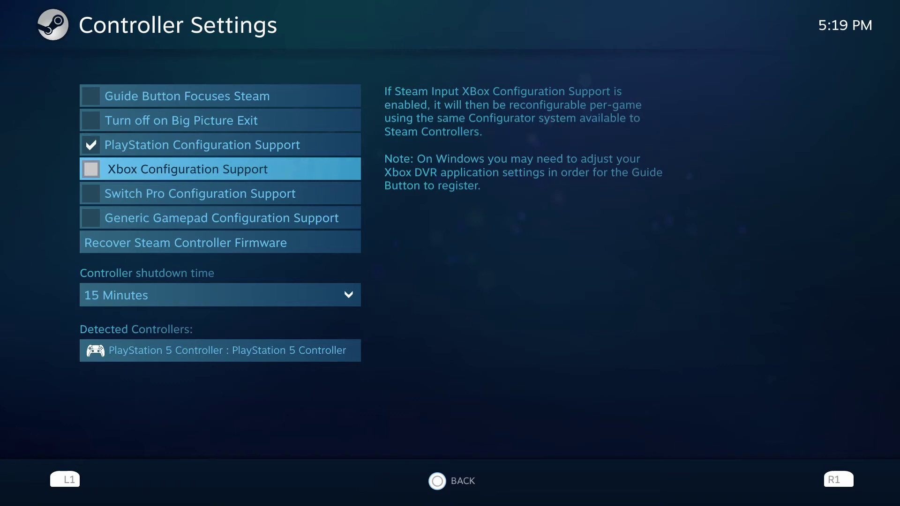
pyautogui.press('Up')
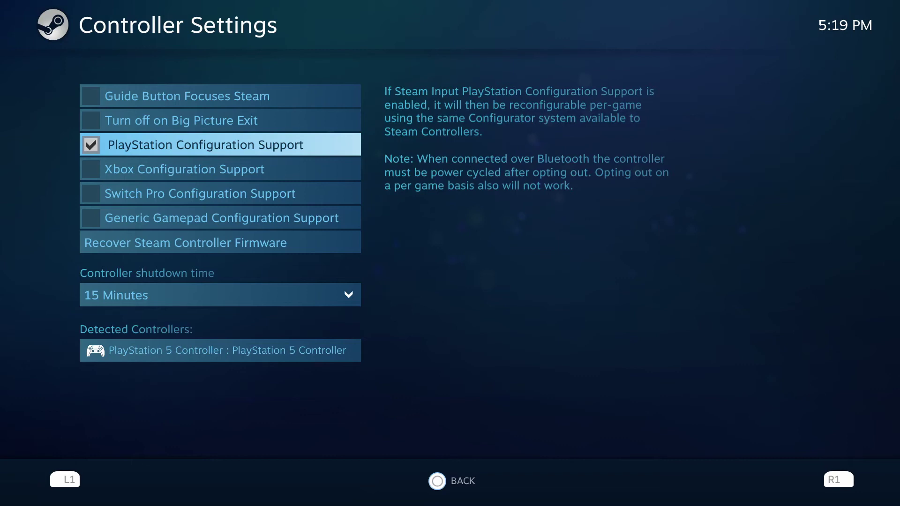
pyautogui.press('Down')
pyautogui.press('Down')
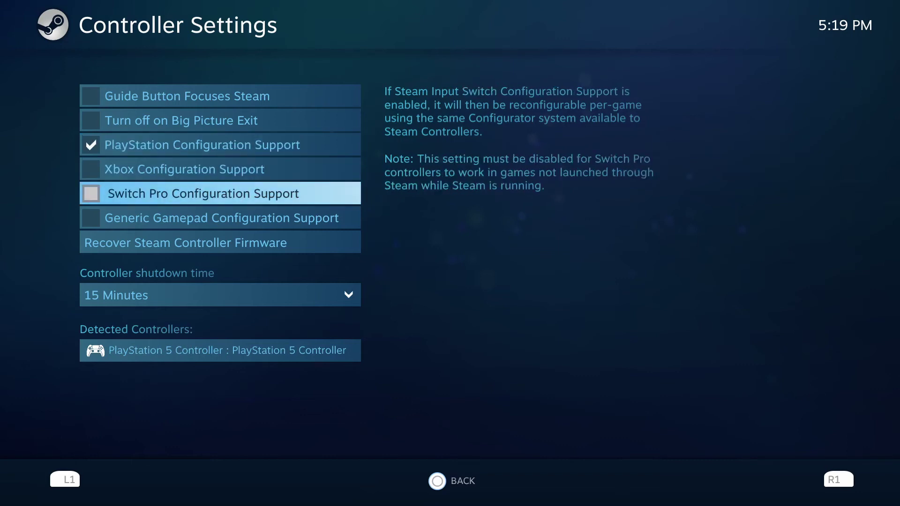
pyautogui.press('Escape')
pyautogui.press('Escape')
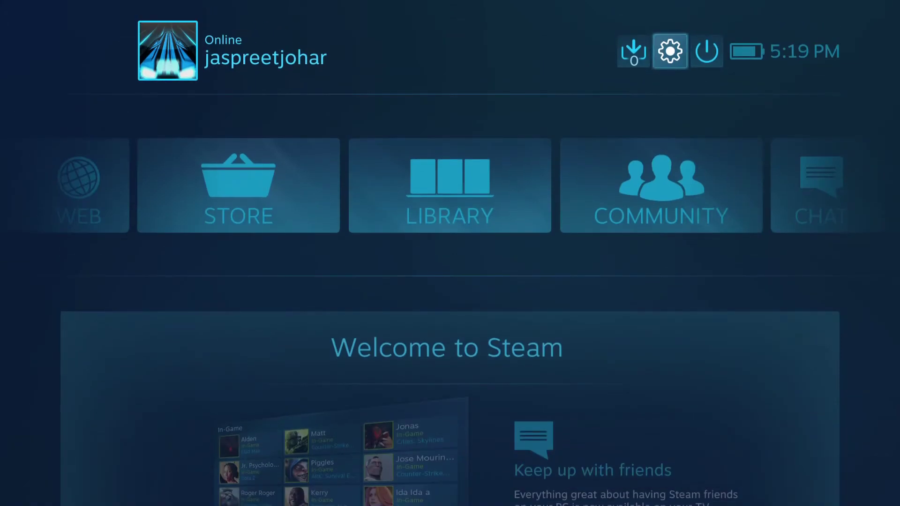
# Open the Library and browse the Continue playing games, settling on Forza Horizon 4.
pyautogui.press('Right')
pyautogui.press('Return')
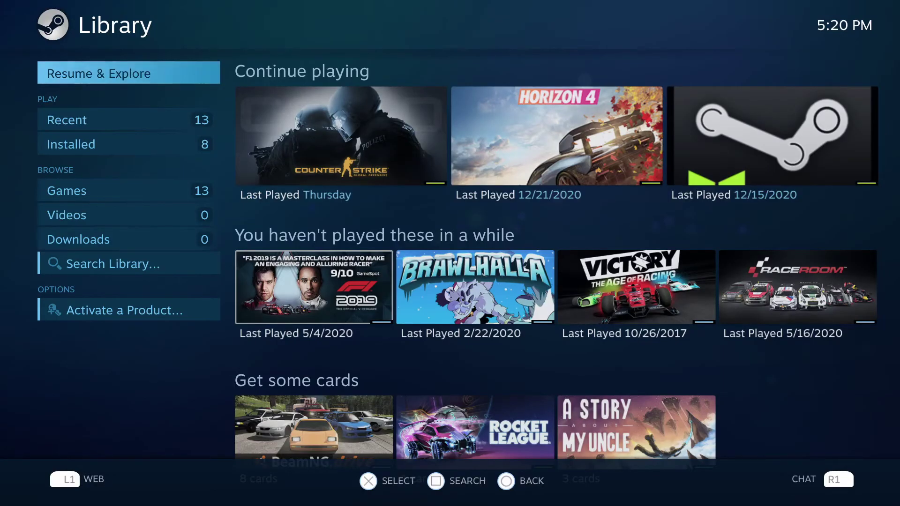
pyautogui.press('Right')
pyautogui.press('Down')
pyautogui.press('Up')
pyautogui.press('Right')
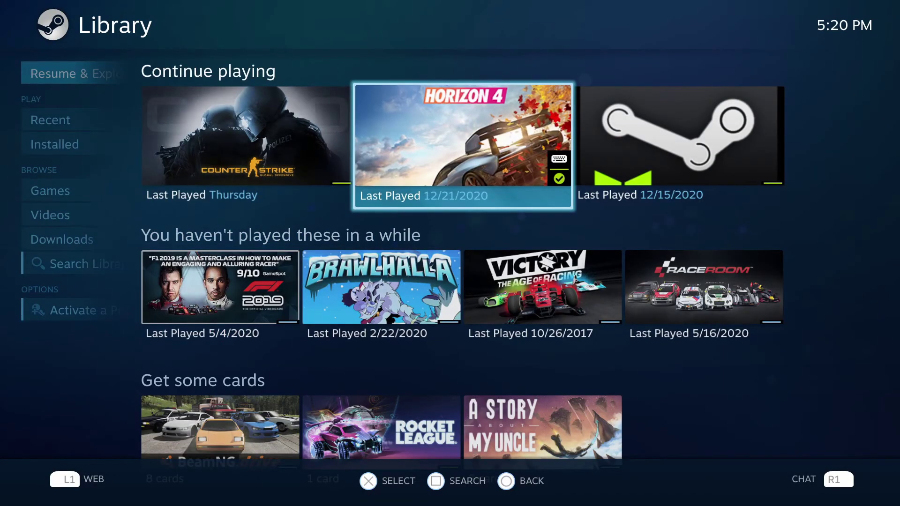
pyautogui.press('Right')
pyautogui.press('Left')
# Scroll down through the library shelves and back up to Continue playing.
pyautogui.press('Down')
pyautogui.press('Down')
pyautogui.press('Down')
pyautogui.press('Down')
pyautogui.press('Down')
pyautogui.press('Down')
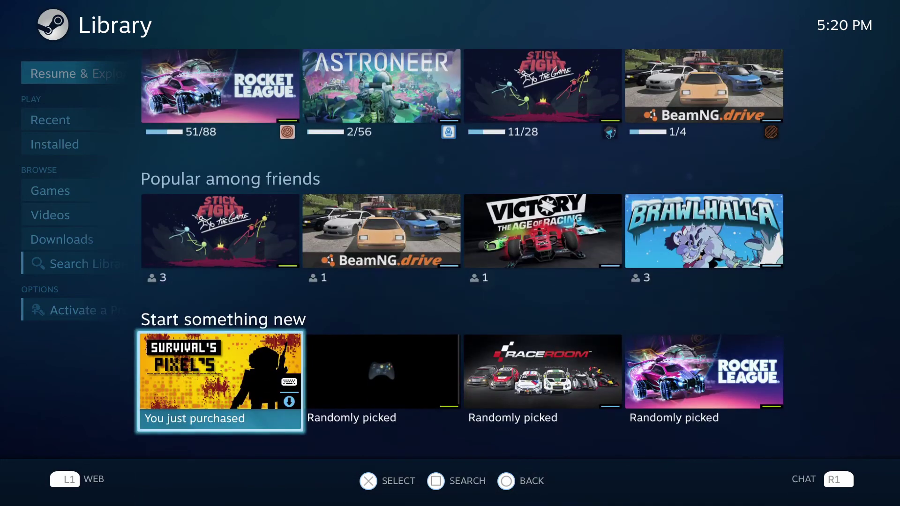
pyautogui.press('Up')
pyautogui.press('Up')
pyautogui.press('Up')
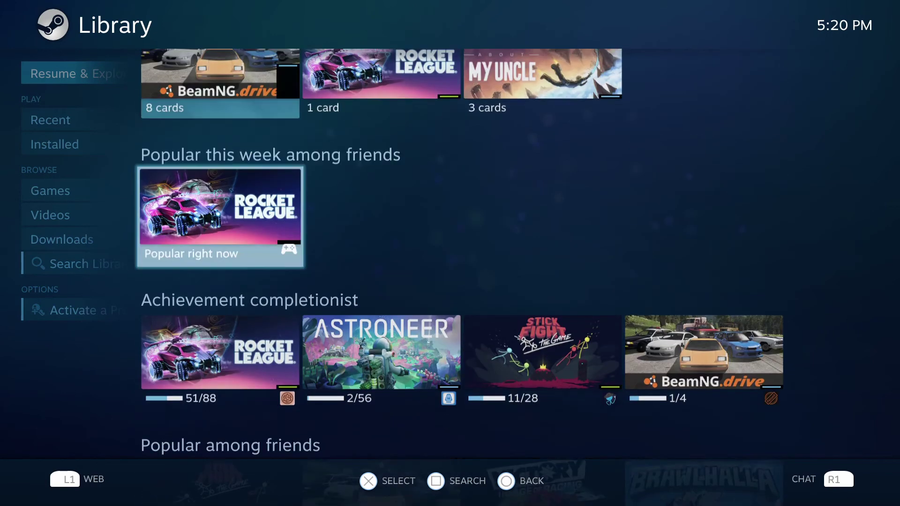
pyautogui.press('Up')
pyautogui.press('Up')
pyautogui.press('Up')
pyautogui.press('Right')
pyautogui.press('Right')
pyautogui.press('Left')
pyautogui.press('Left')
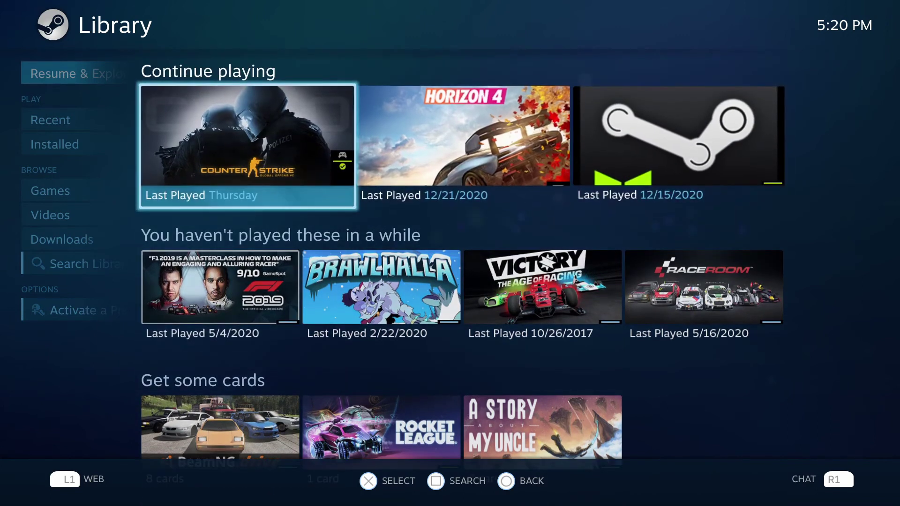
# Filter the Library to Installed games and move to the Overcooked tile.
pyautogui.press('Left')
pyautogui.press('Down')
pyautogui.press('Down')
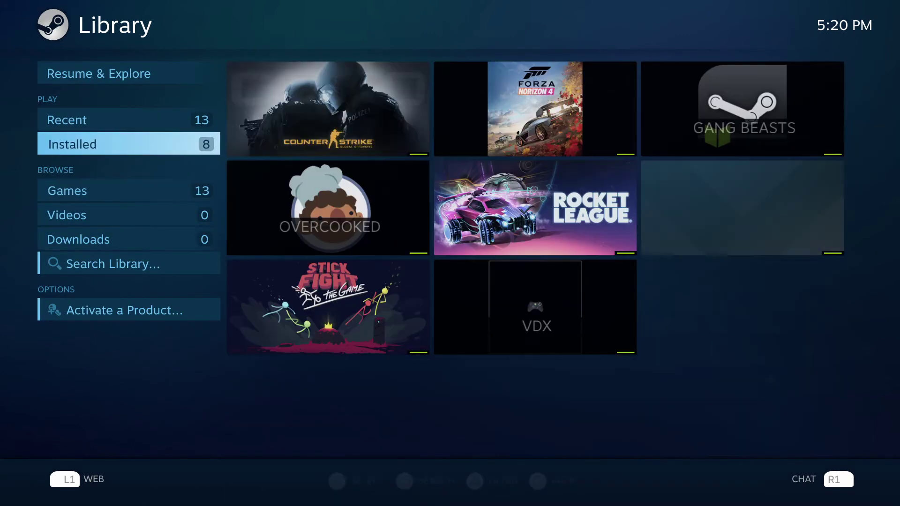
pyautogui.press('Right')
pyautogui.press('Down')
# Open Overcooked's game page and start the game with PLAY.
pyautogui.press('Return')
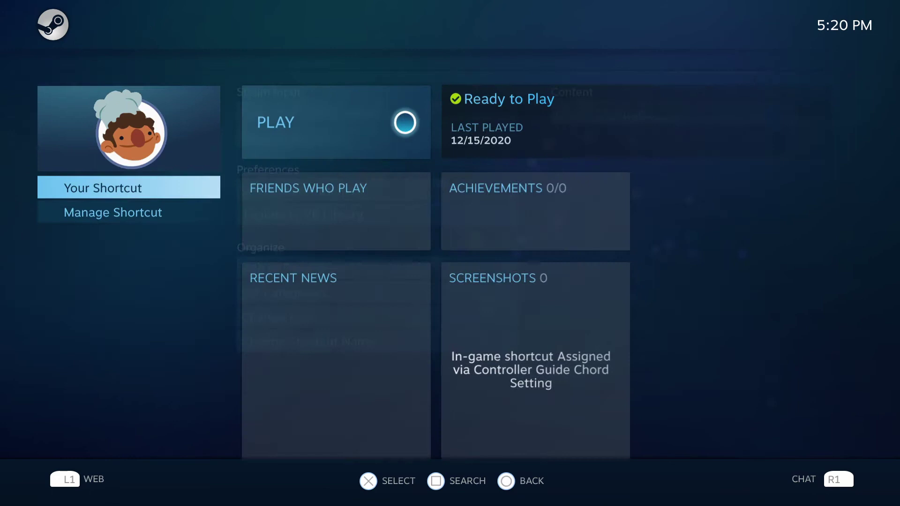
pyautogui.press('Right')
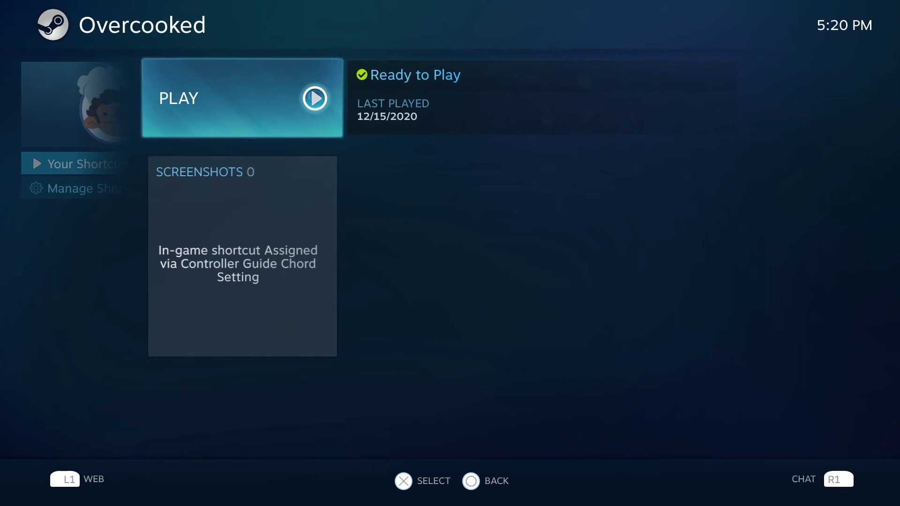
pyautogui.press('Return')
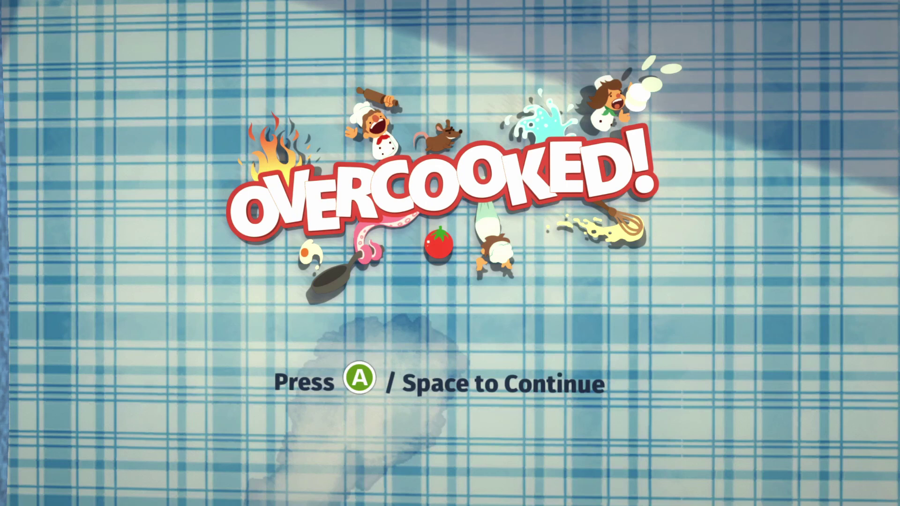
# Continue past Overcooked's title screen with Space so the recipe-book main menu opens.
pyautogui.press('space')
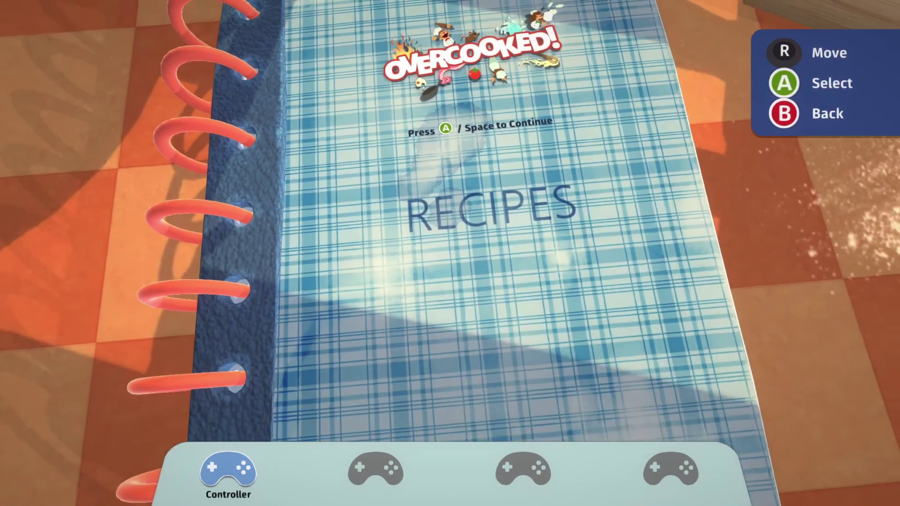
pyautogui.press('Down')
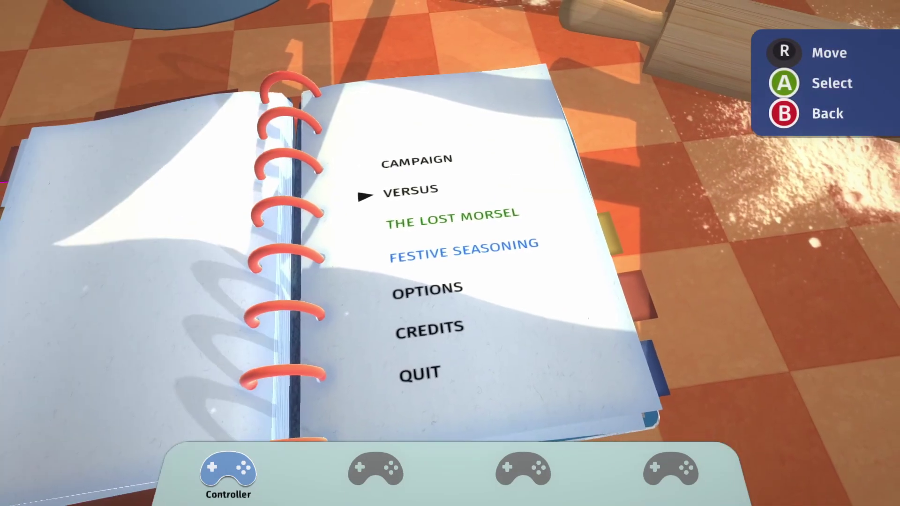